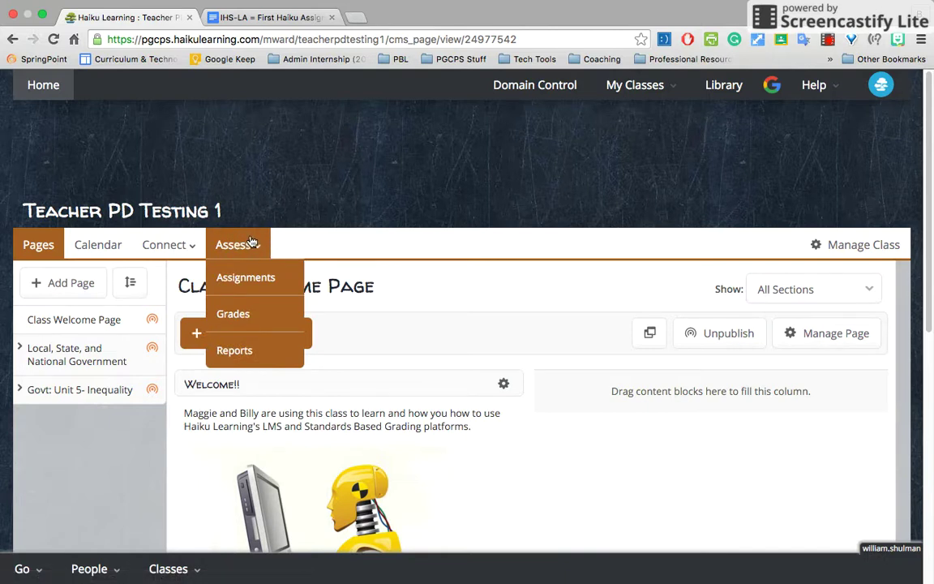
Open the Assignments page for the Teacher PD Testing 1 class to see its two assignments
click(270, 281)
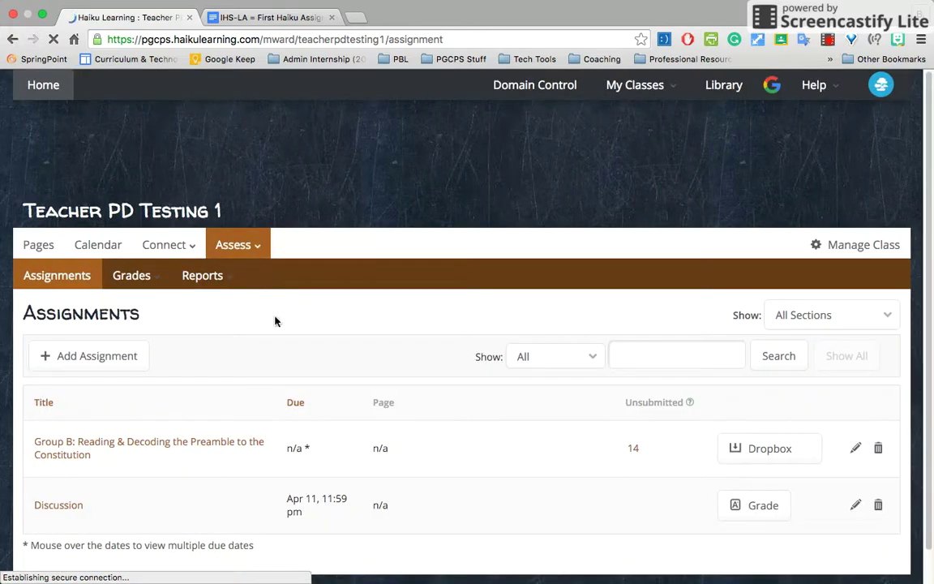
scroll(219, 341, down, 1)
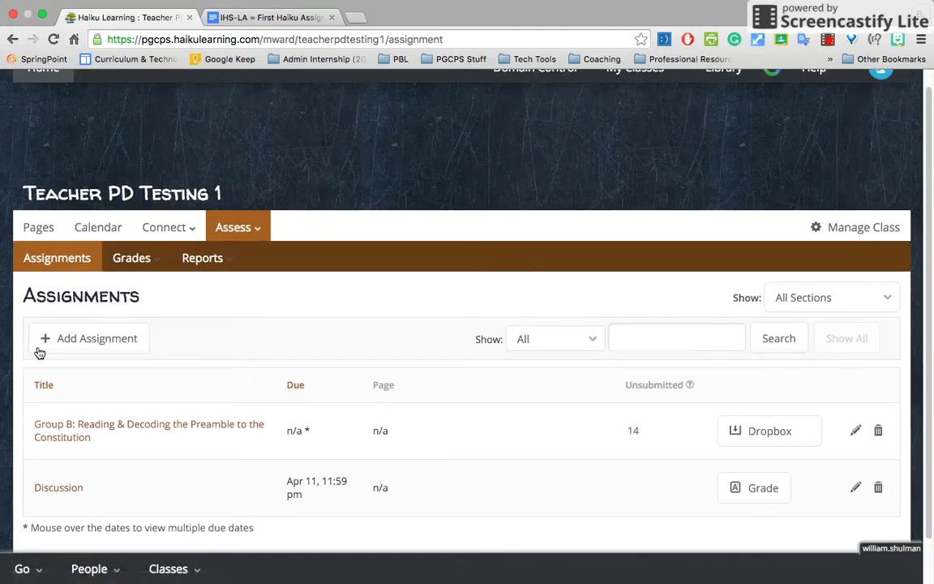
Start a new assignment titled 'First Haiku Assignment'
click(91, 338)
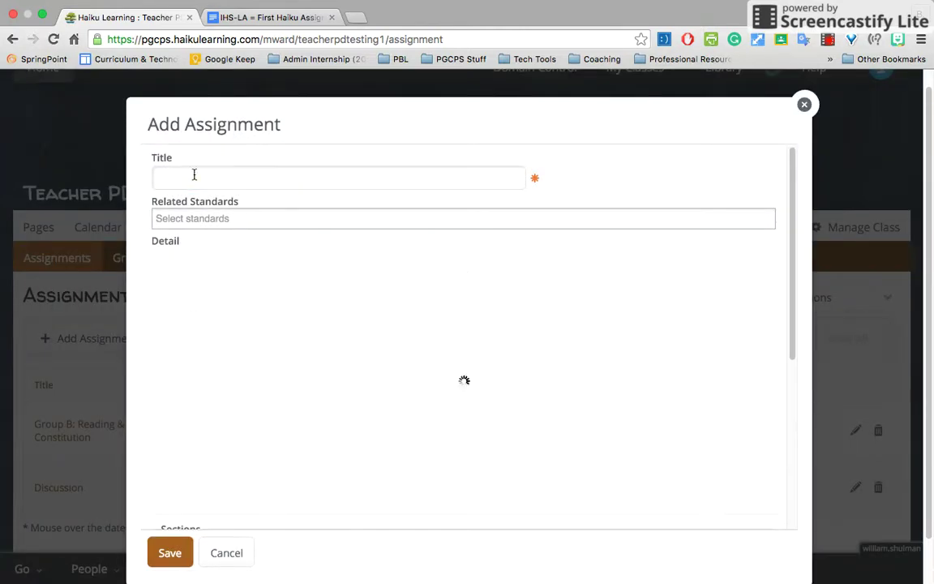
click(194, 175)
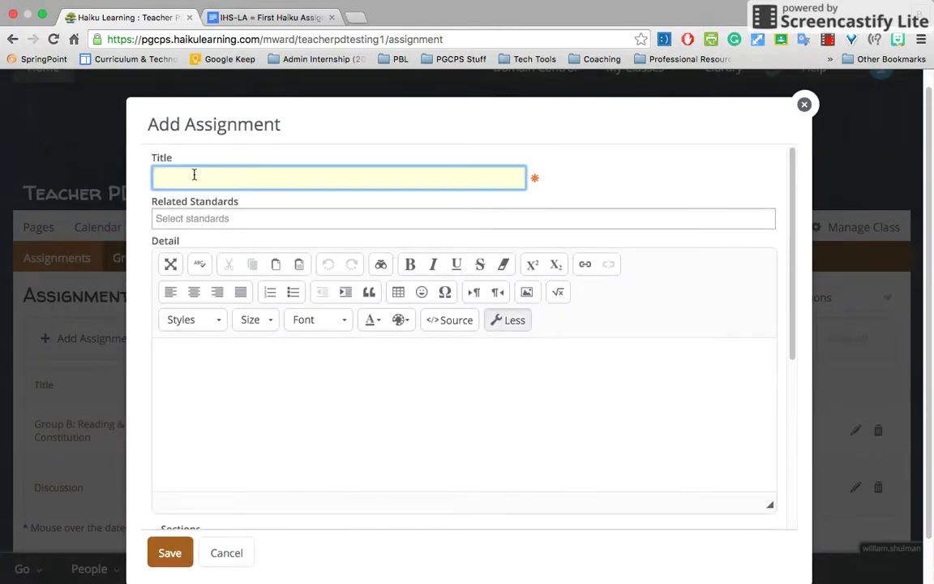
text(First Haiku Assignment)
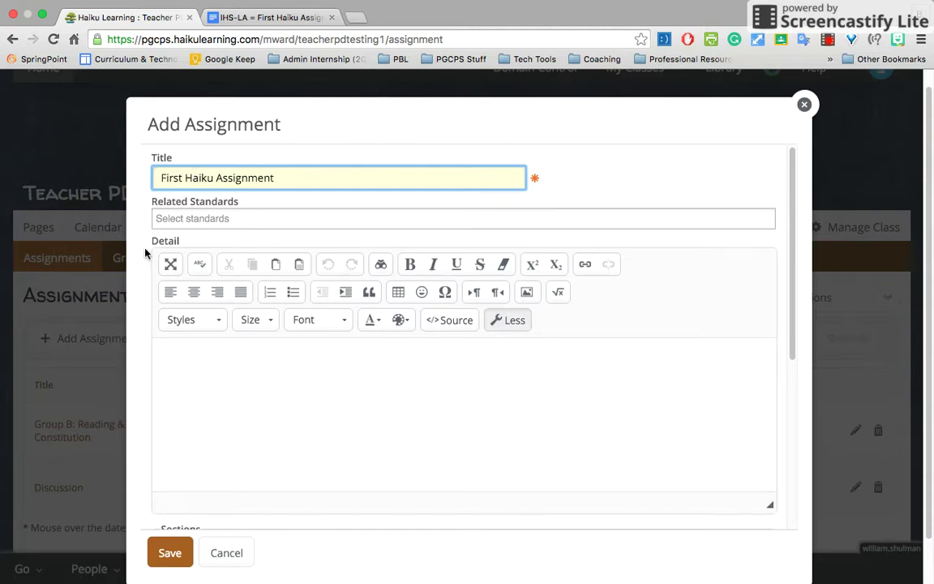
Tag the assignment with the Writing (L) related standard, ready to fill in its detail
click(181, 219)
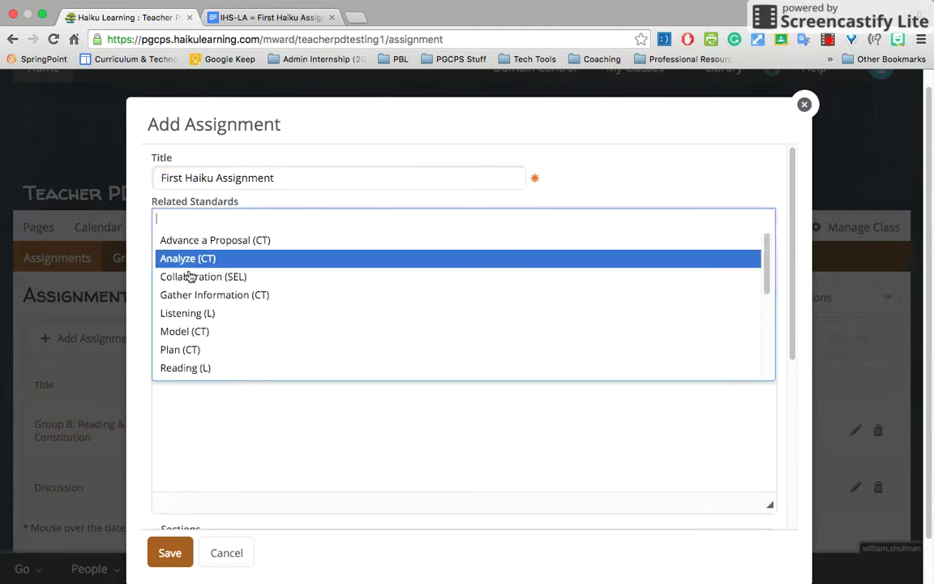
scroll(186, 354, down, 5)
click(188, 369)
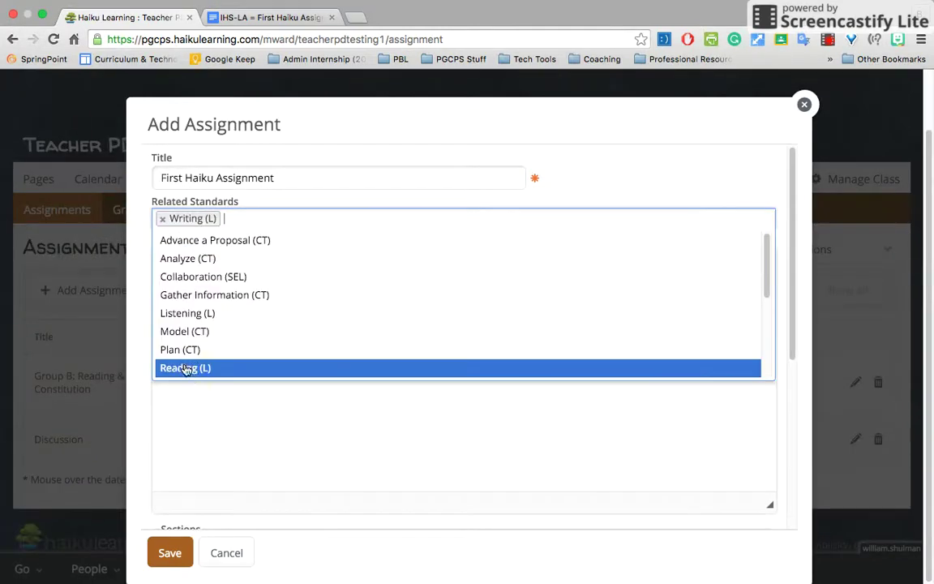
click(194, 415)
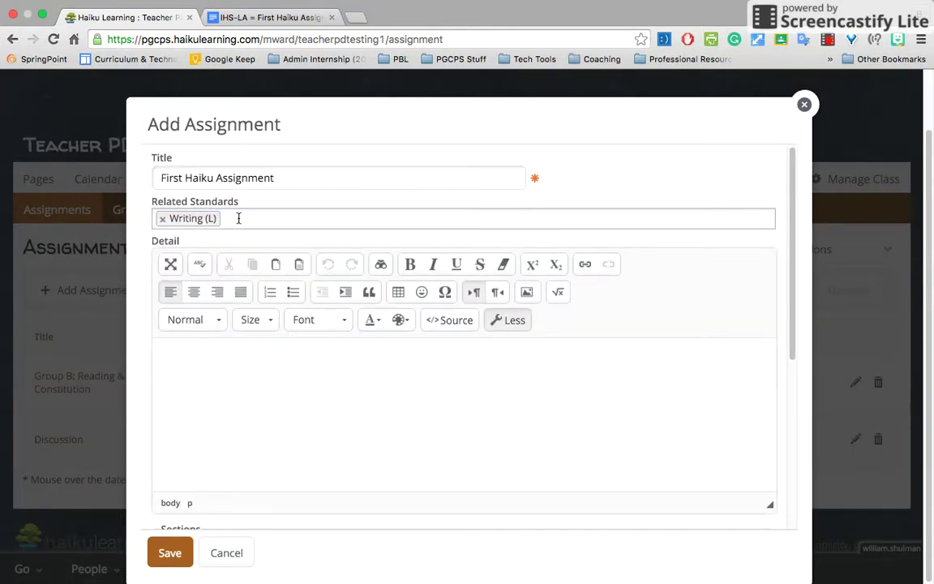
click(228, 367)
Copy the directions and writing rubric table from the First Haiku Assignment Google Doc
click(229, 17)
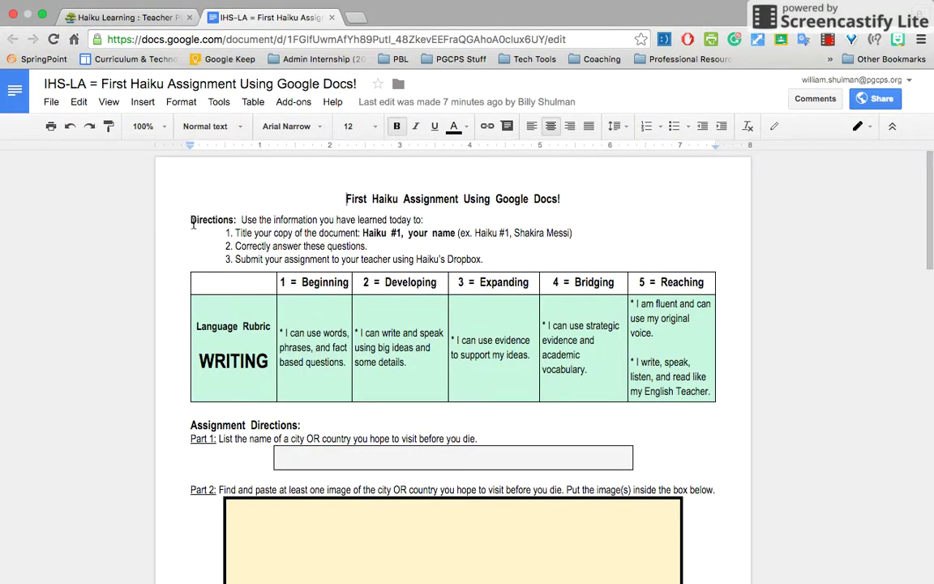
drag(187, 218, 232, 415)
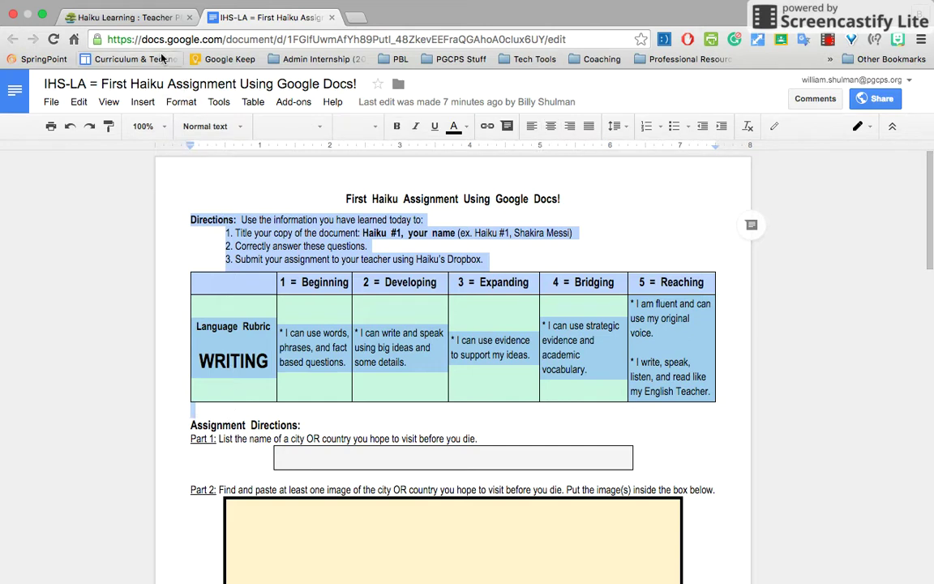
click(124, 18)
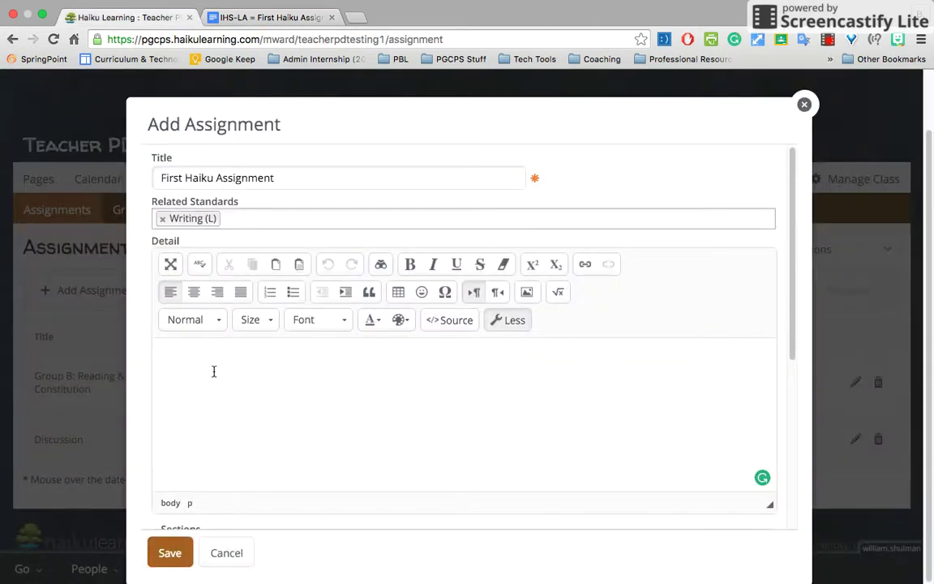
Paste the directions and Language Rubric WRITING table into Detail, with a blank line before the table
key(super+v)
scroll(177, 318, up, 1)
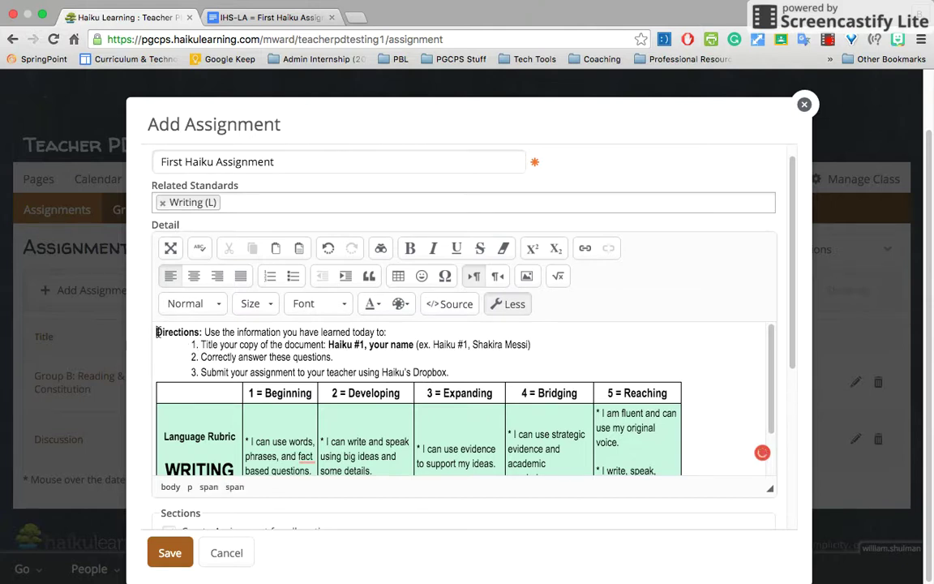
click(157, 332)
click(486, 368)
key(Return)
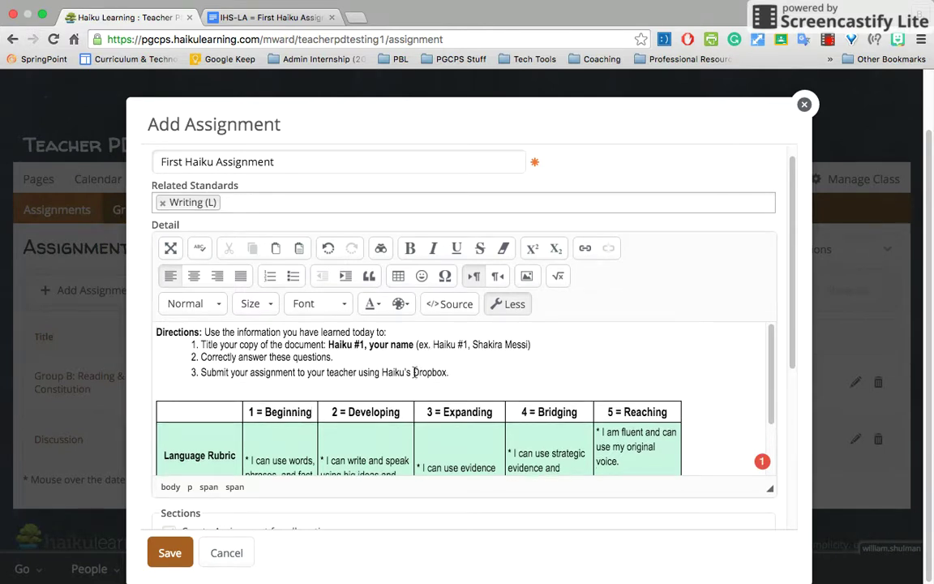
scroll(401, 446, down, 2)
scroll(401, 446, down, 5)
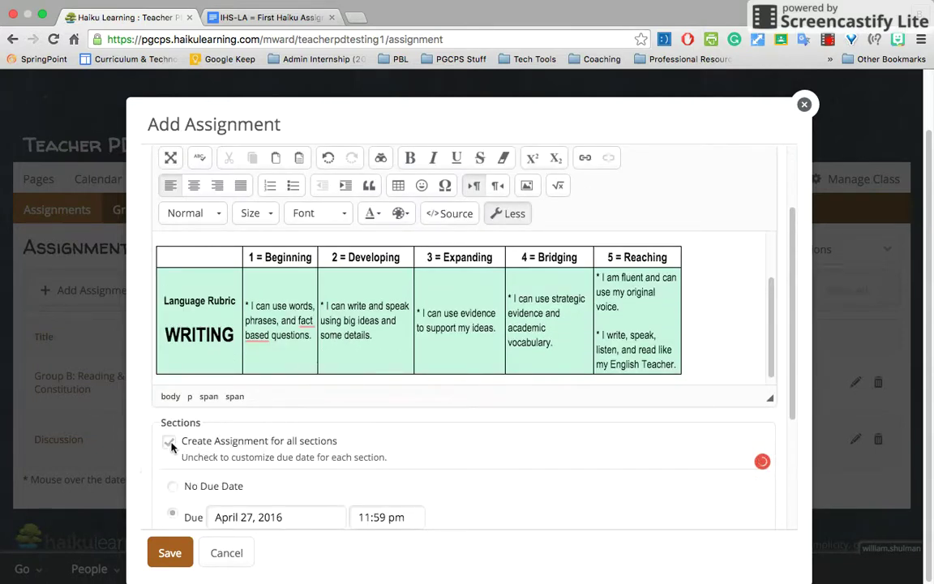
scroll(206, 472, down, 2)
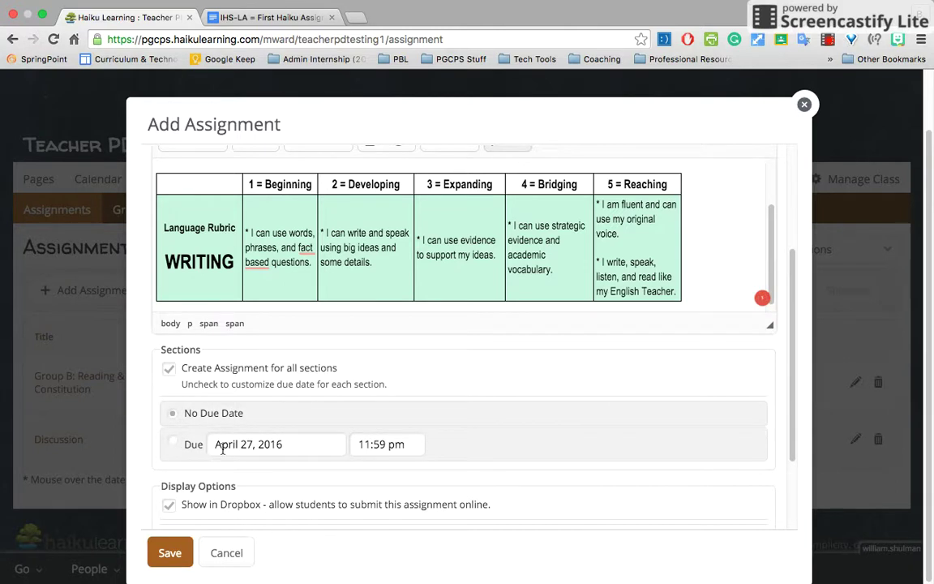
scroll(298, 500, down, 1)
scroll(299, 500, down, 2)
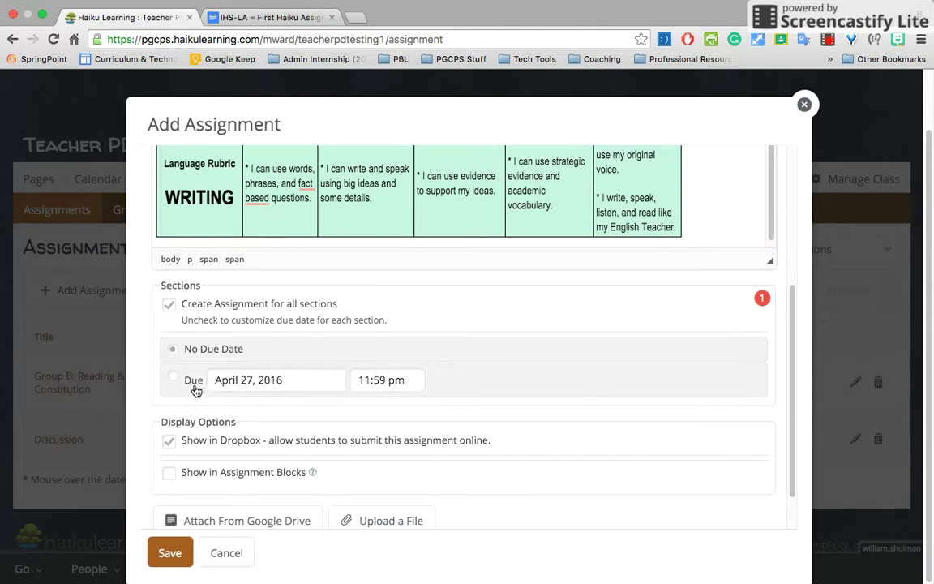
scroll(218, 414, down, 1)
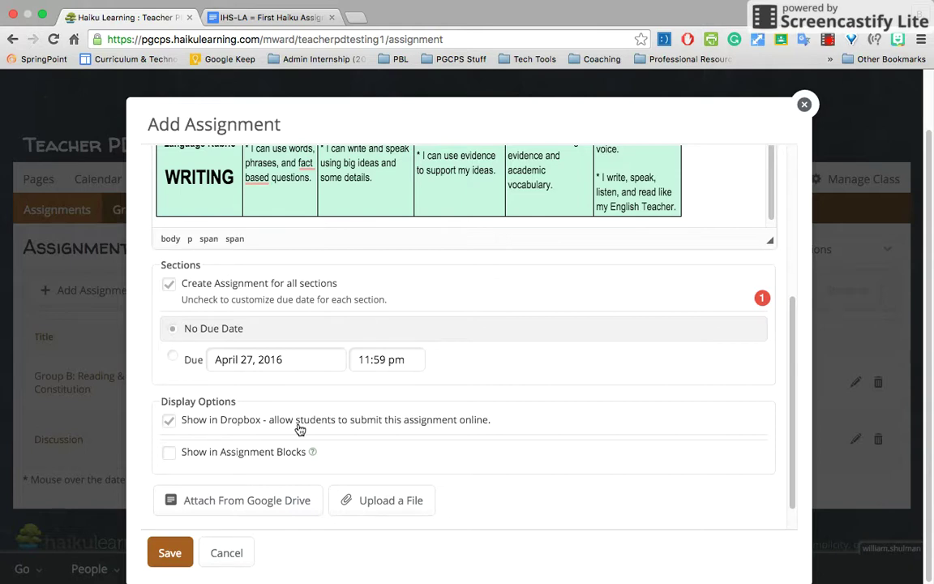
scroll(264, 438, down, 1)
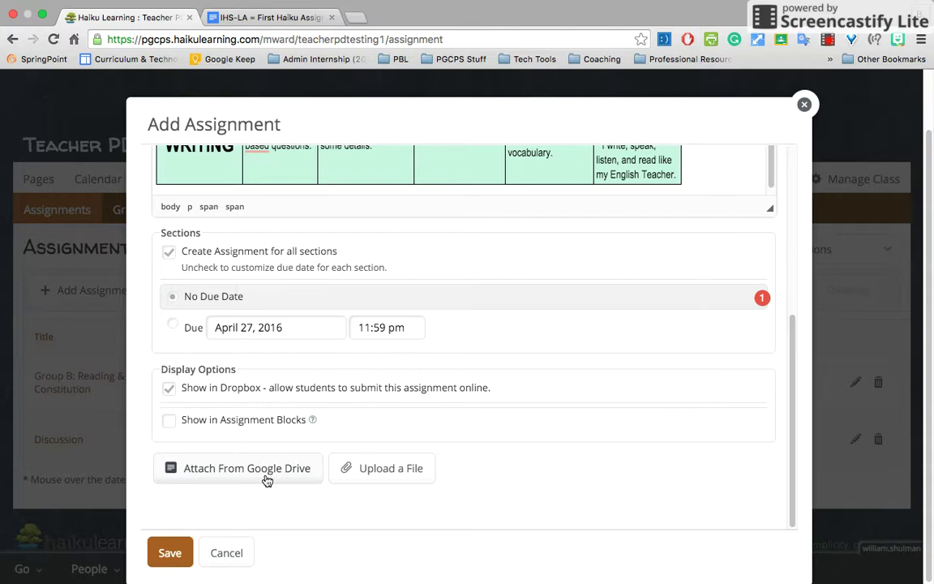
Attach 'IHS-LA = First Haiku Assignment Using Google Docs!' from Google Drive, shared as Read Only
click(266, 478)
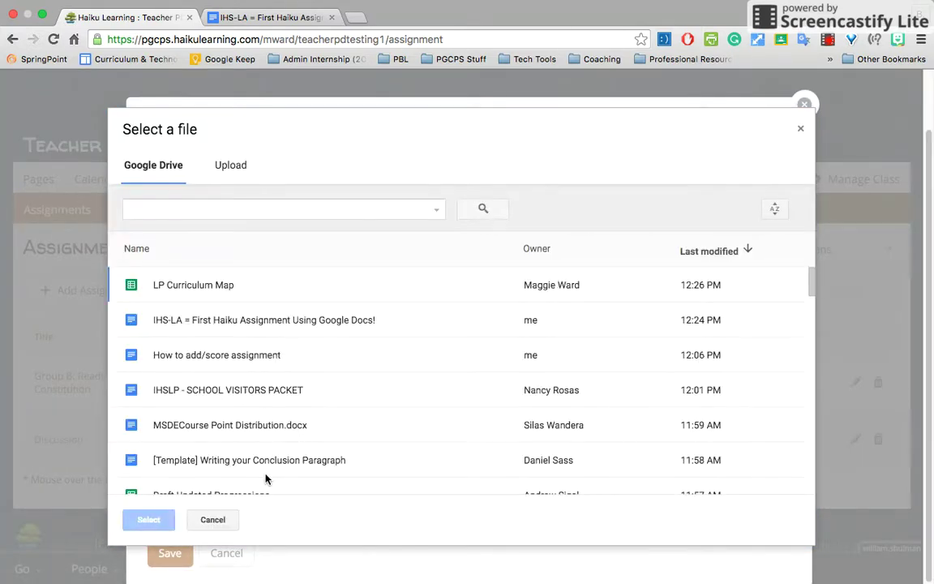
click(230, 321)
click(149, 520)
scroll(479, 426, down, 2)
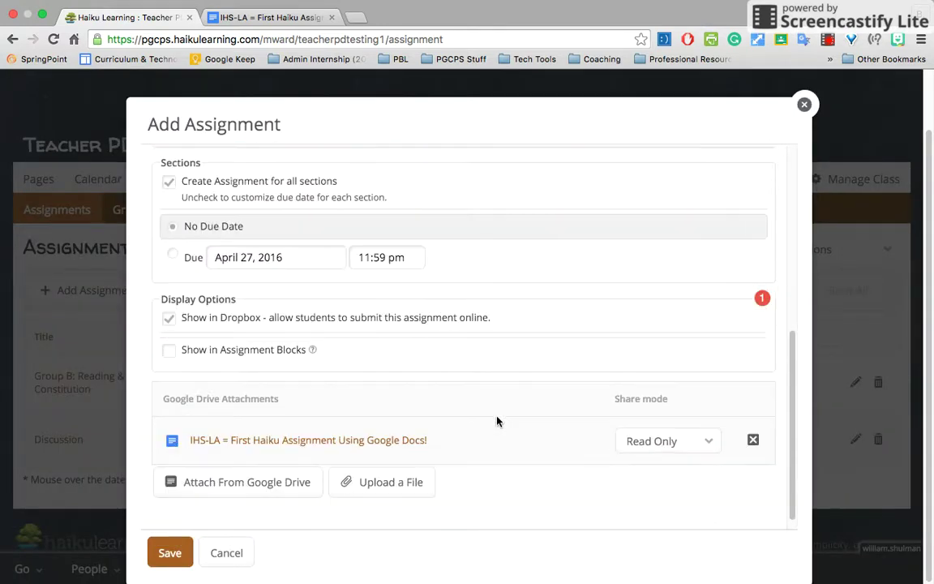
click(694, 436)
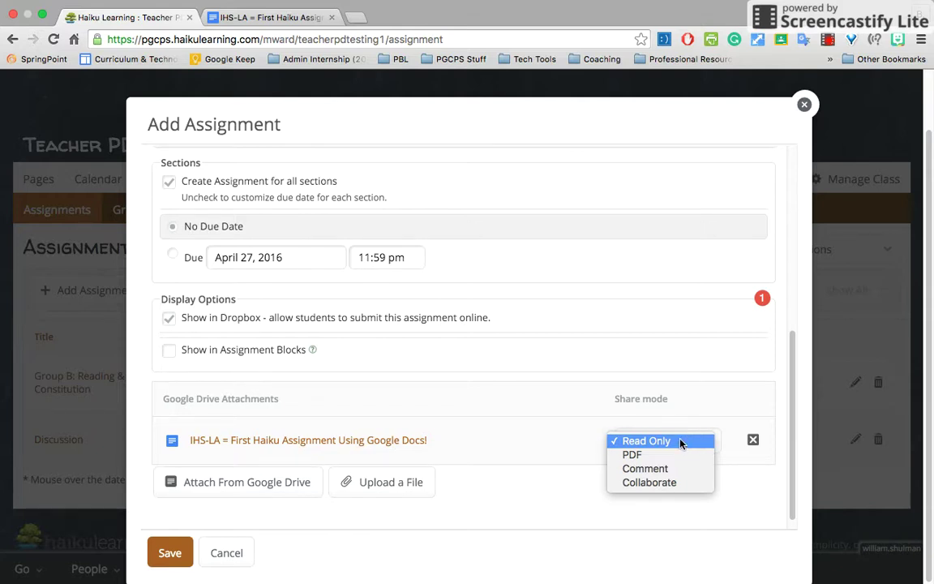
click(682, 443)
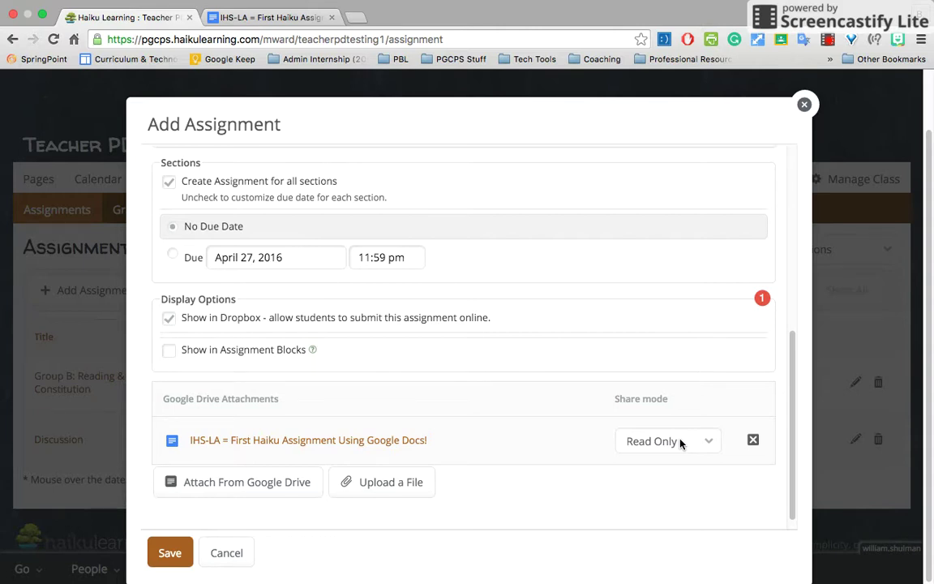
scroll(539, 485, down, 1)
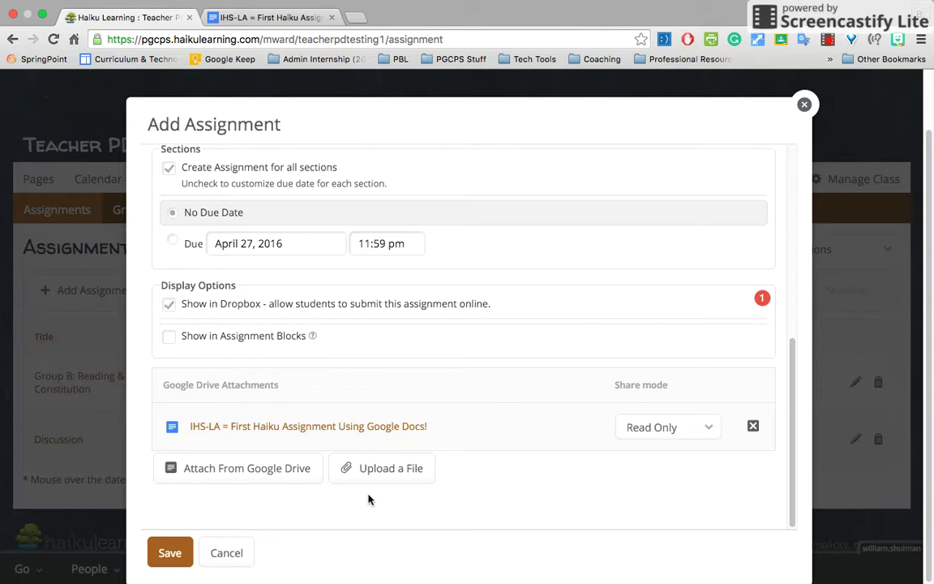
Save First Haiku Assignment so it appears in the assignment list with no due date
click(169, 553)
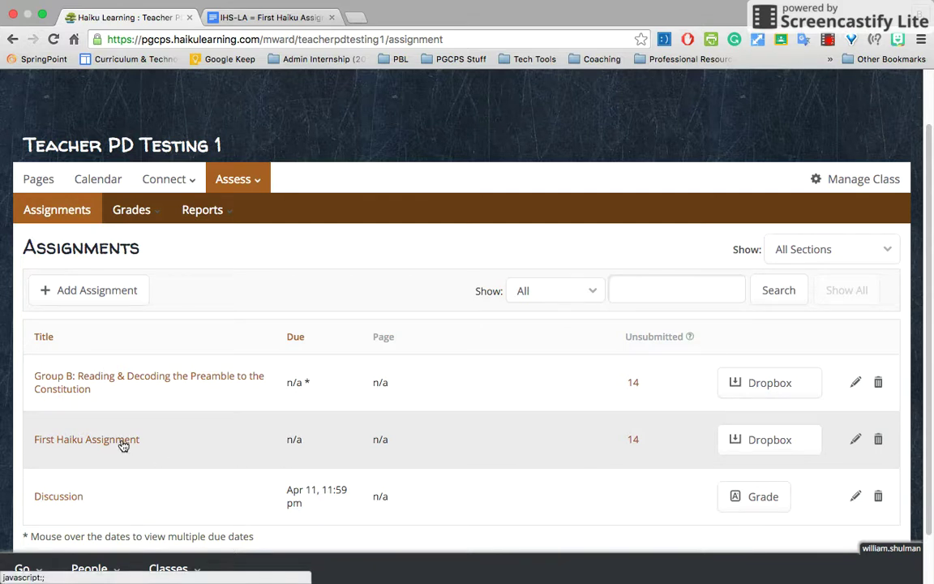
scroll(641, 219, up, 2)
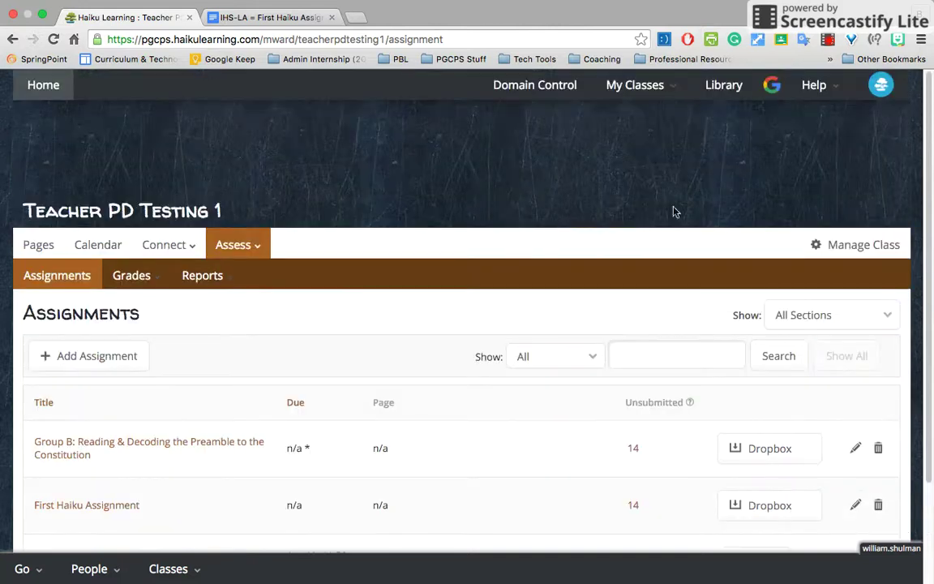
Preview the class as a student and open First Haiku Assignment's details down to Go to Dropbox
mouse_move(886, 232)
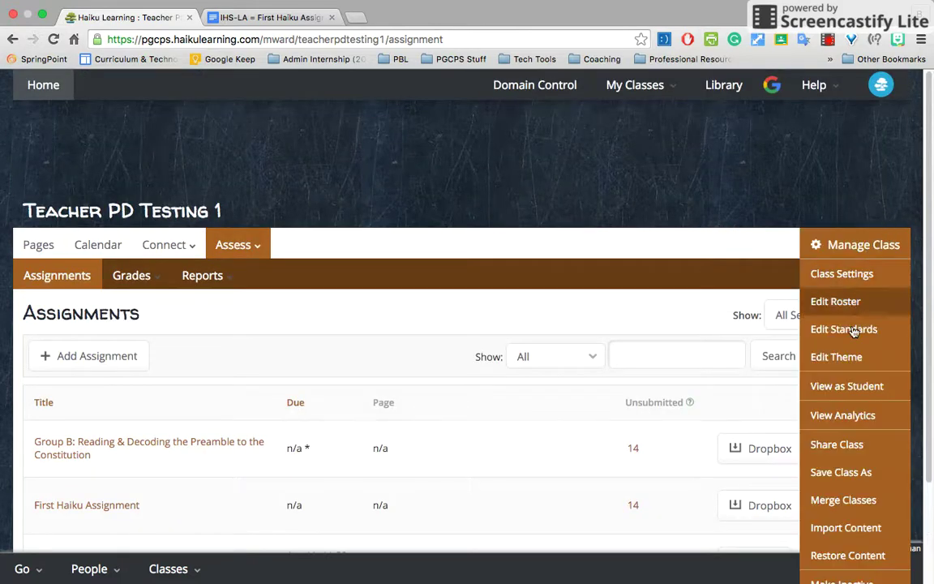
click(850, 387)
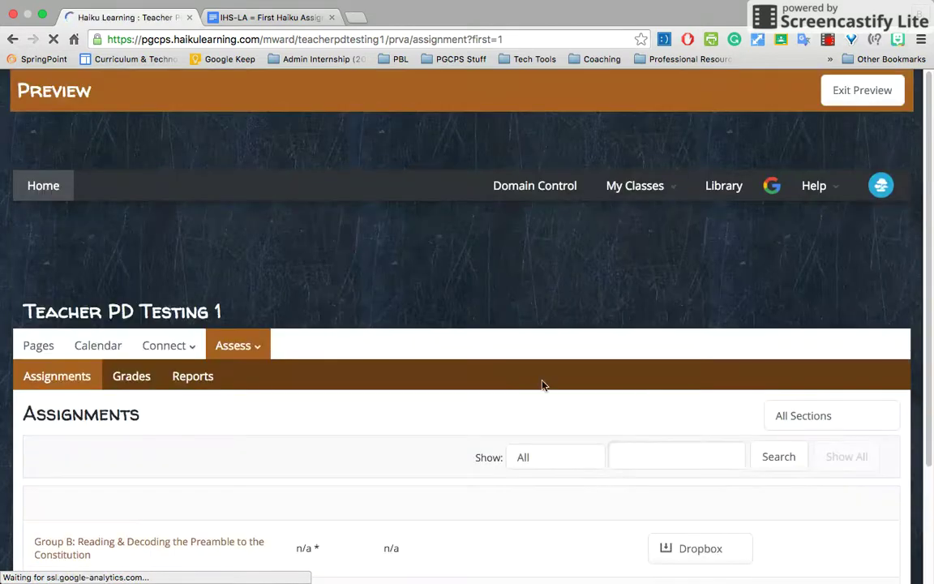
scroll(307, 450, down, 3)
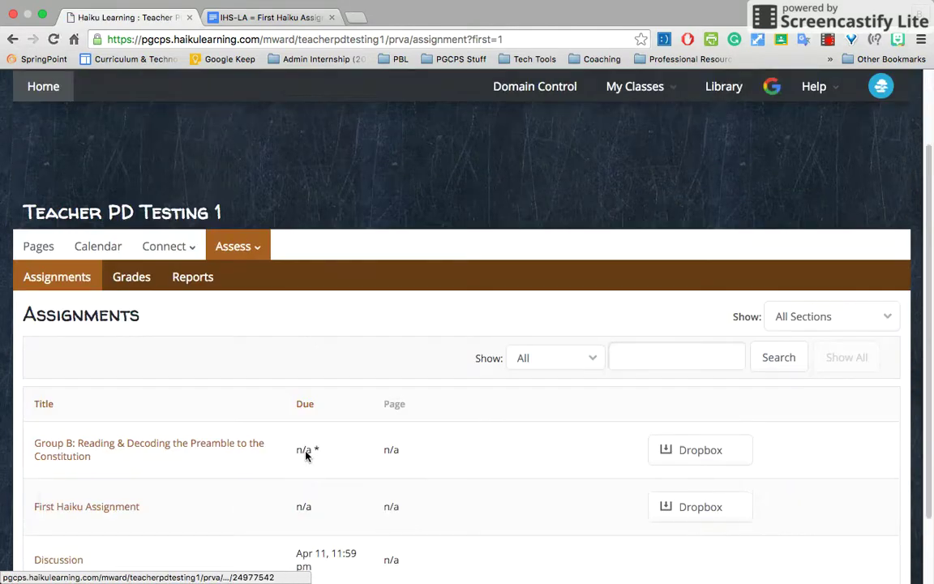
scroll(176, 535, down, 2)
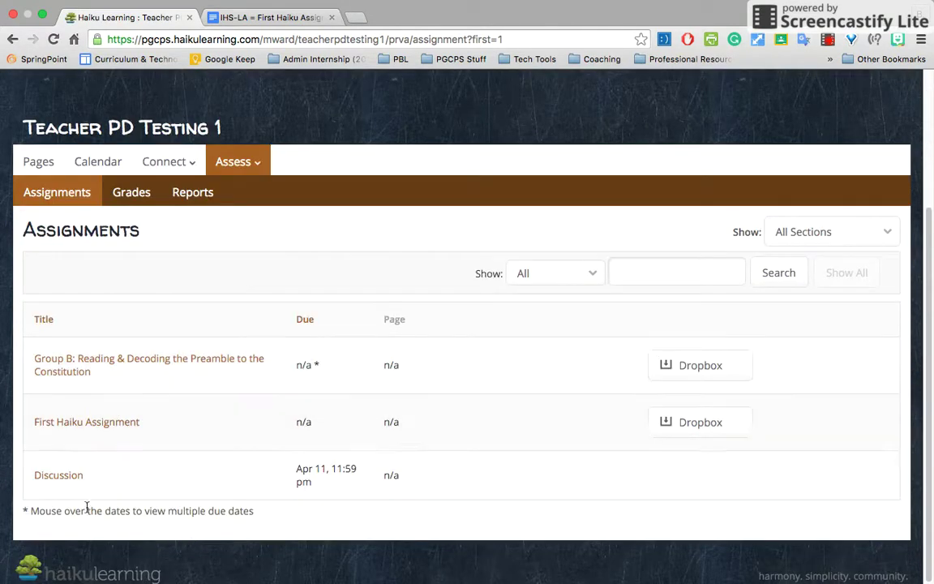
click(59, 423)
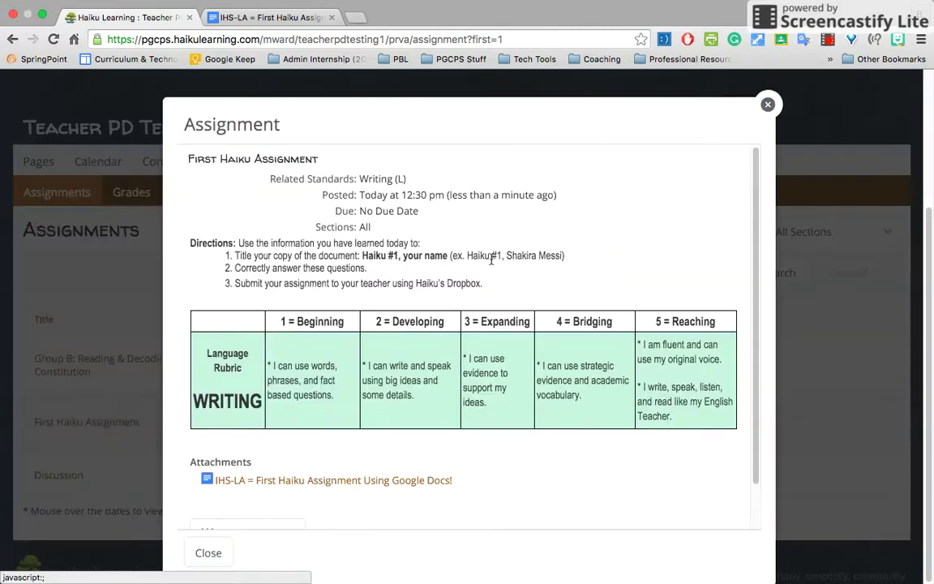
scroll(492, 280, down, 1)
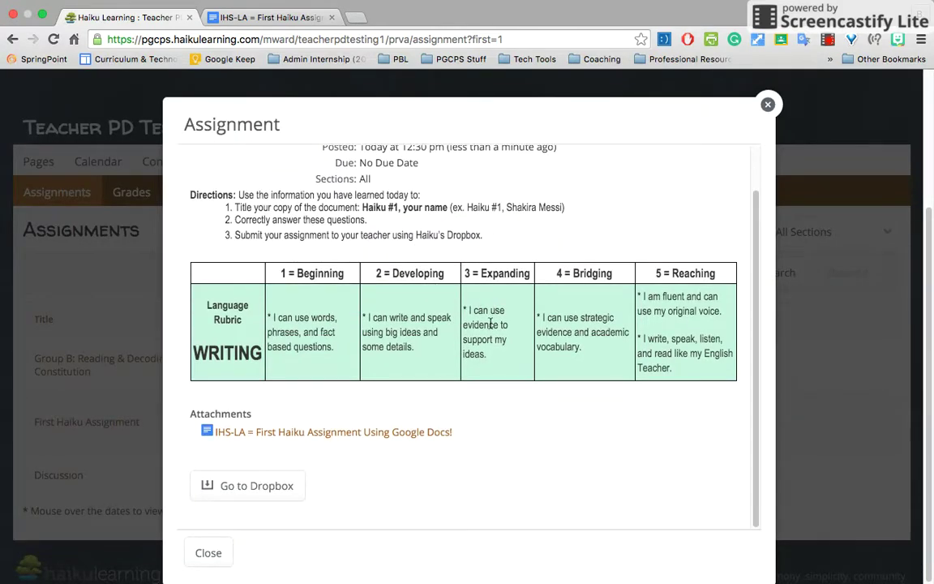
scroll(491, 323, up, 3)
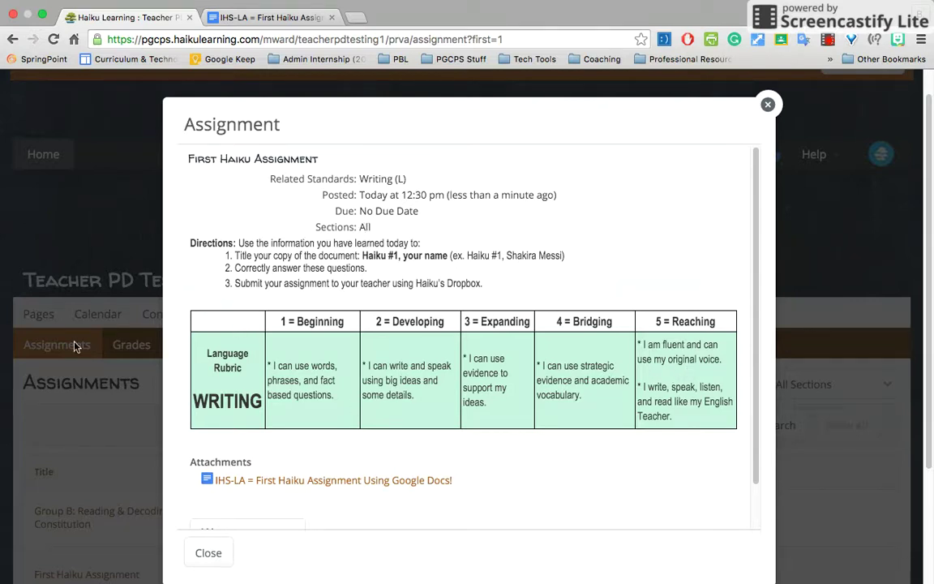
scroll(430, 437, down, 2)
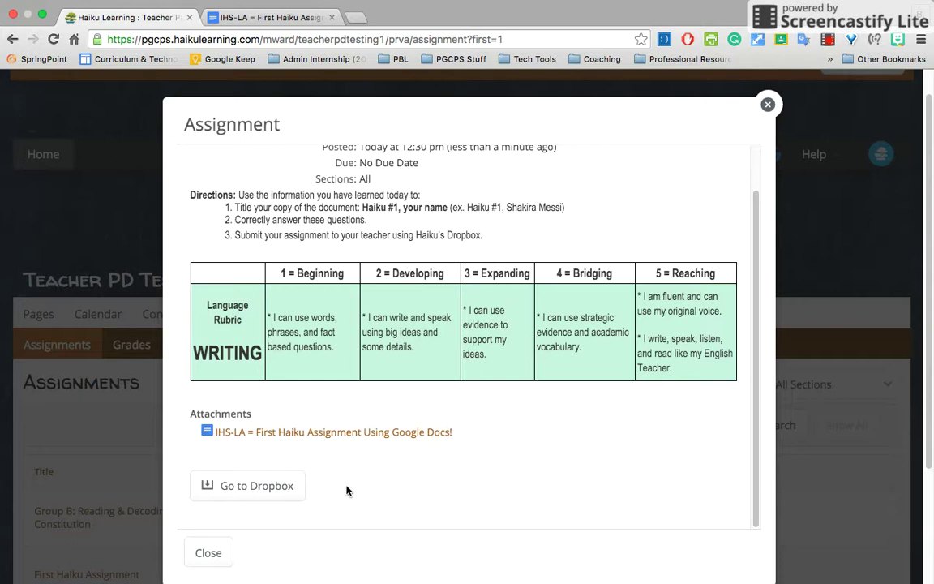
Test handing in First Haiku Assignment from the class Dropbox, then close the Dropbox
click(264, 494)
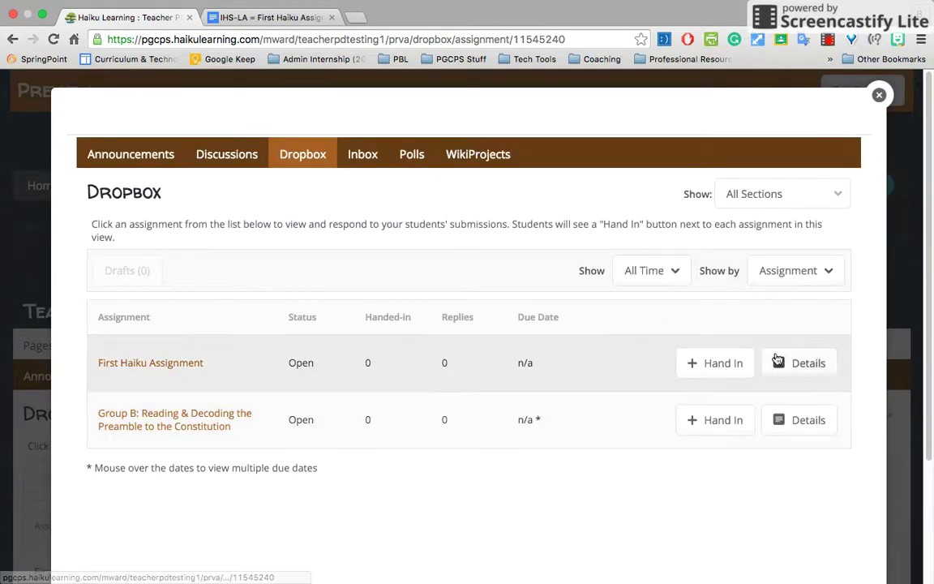
click(723, 364)
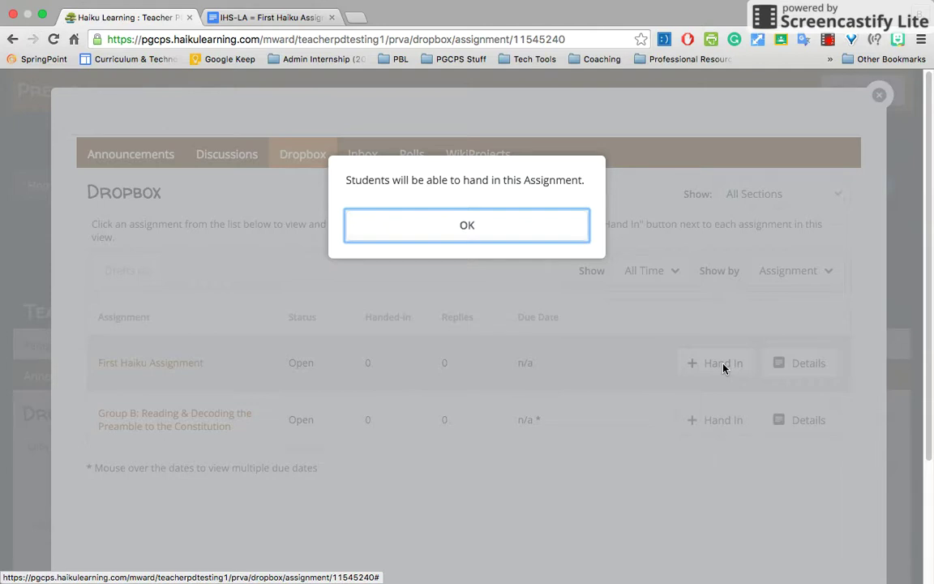
click(470, 227)
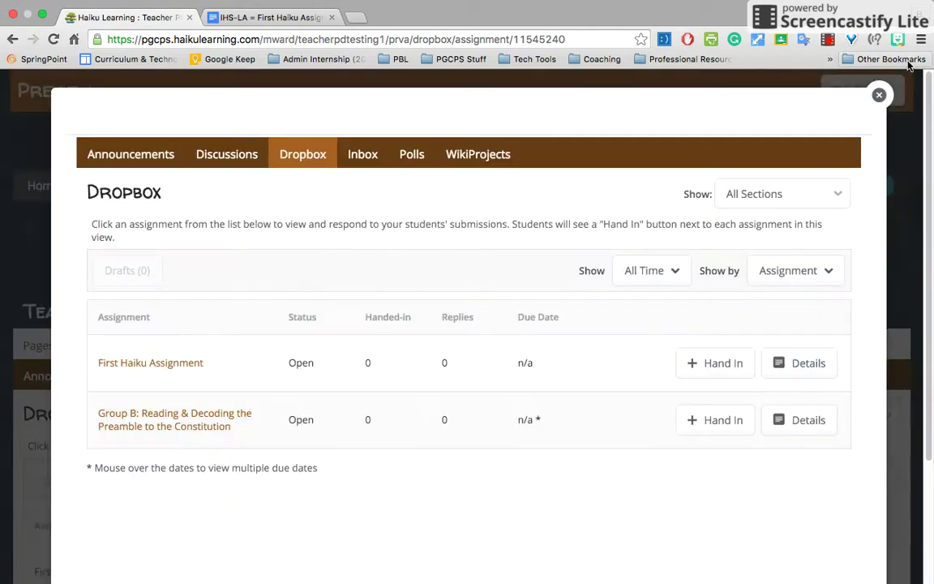
click(881, 95)
scroll(663, 369, down, 2)
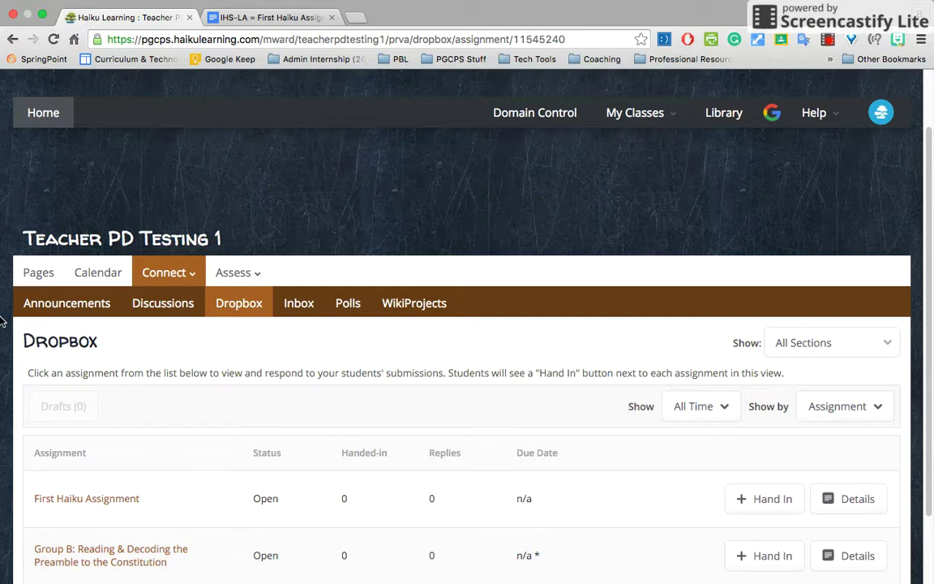
Go to the Class Welcome Page and exit the student preview
click(36, 277)
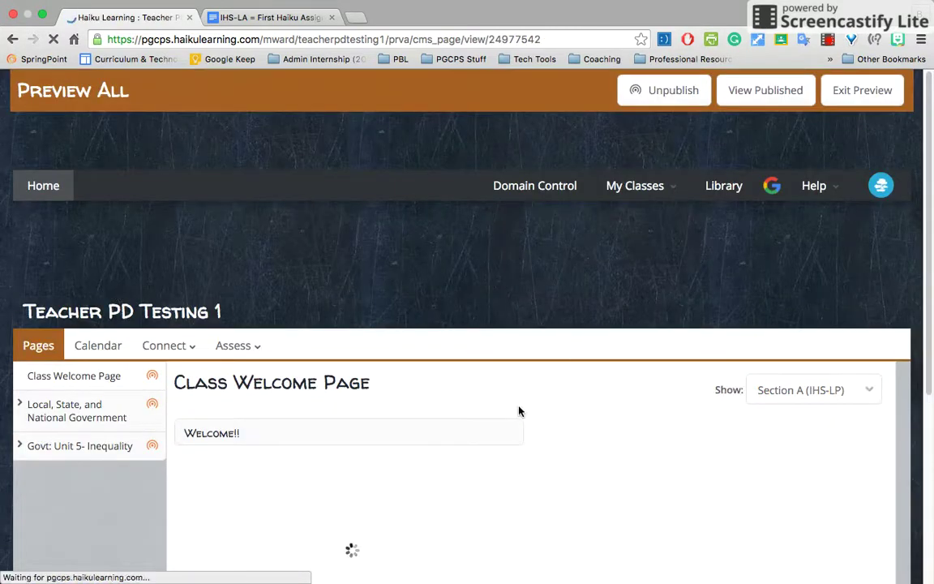
scroll(511, 405, down, 2)
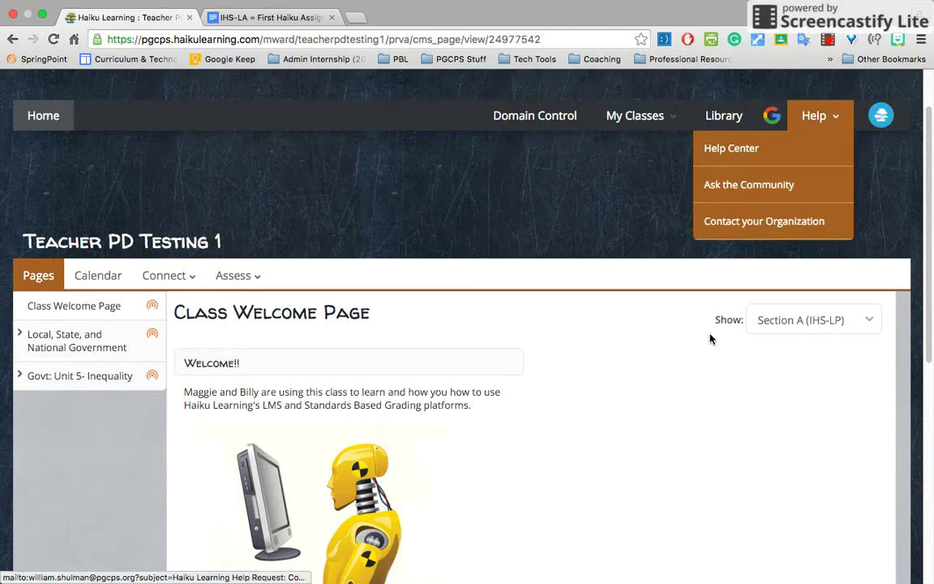
scroll(819, 357, down, 1)
scroll(770, 324, up, 3)
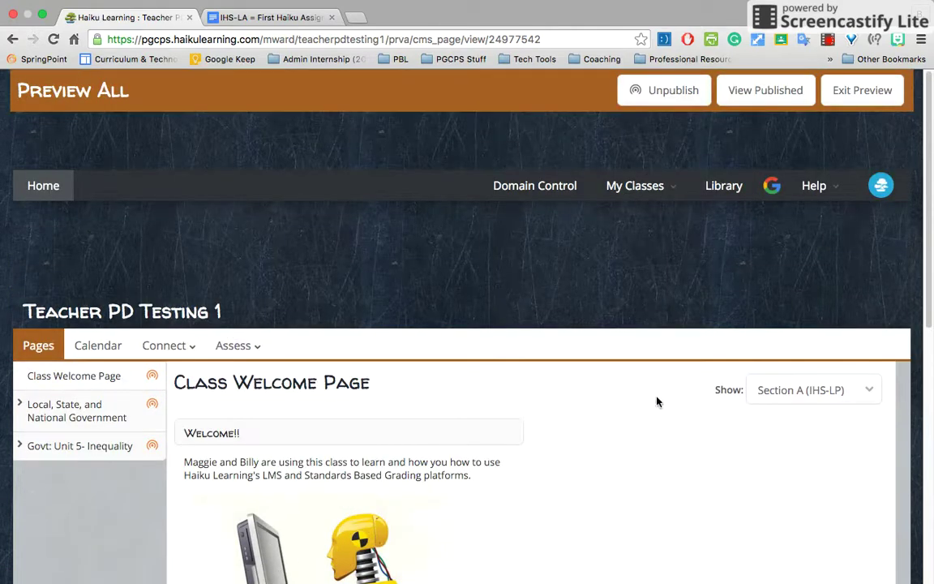
click(880, 94)
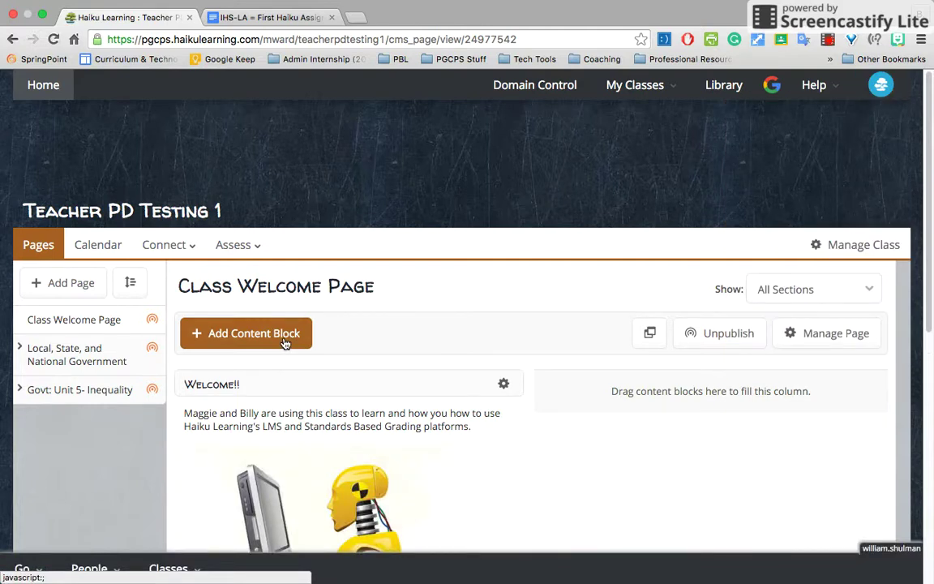
Add an Assignments block from Connect & Assess to the Welcome Page, ready for its title
click(285, 344)
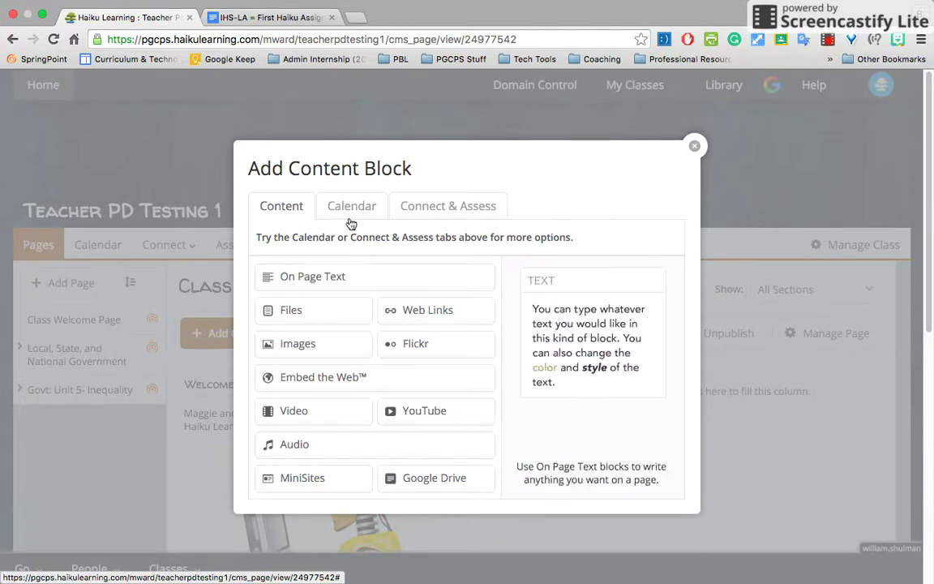
click(428, 214)
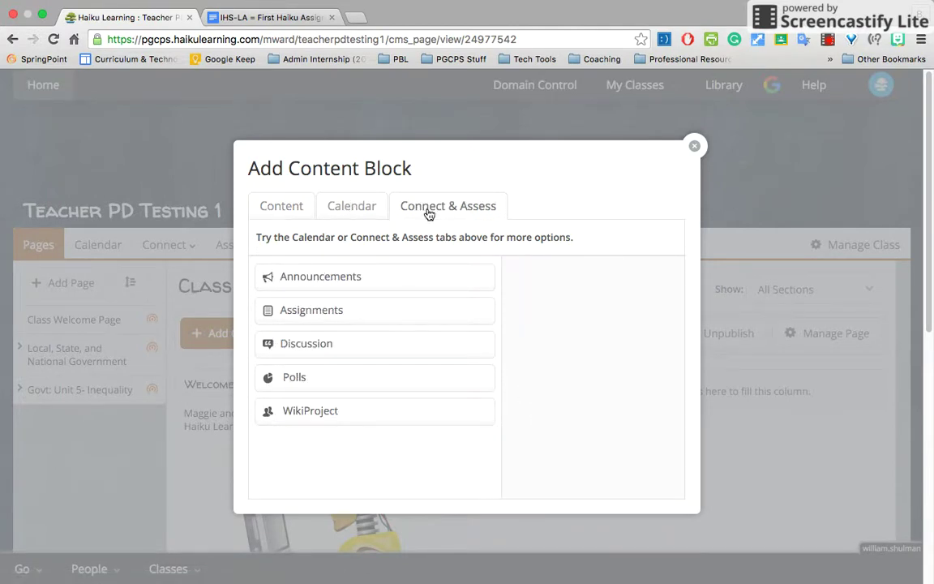
click(357, 309)
click(355, 275)
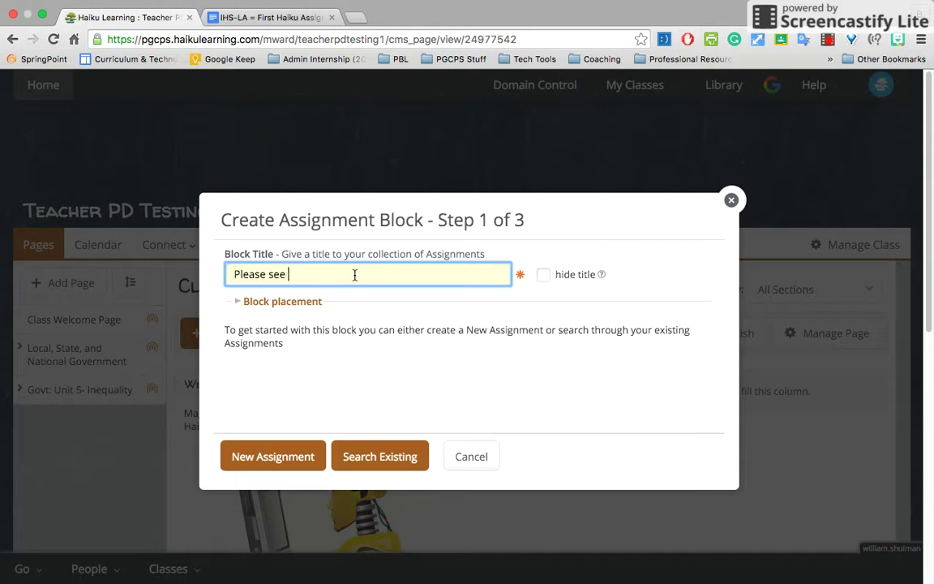
Title the new block 'Check here to see what assignments you should complete...' with its title hidden
text(e)
key(super+a)
text(check)
key(BackSpace)
key(BackSpace)
key(BackSpace)
text(heck here to se)
text(e what assignment)
text(s you shou)
text(ld complete)
text(...)
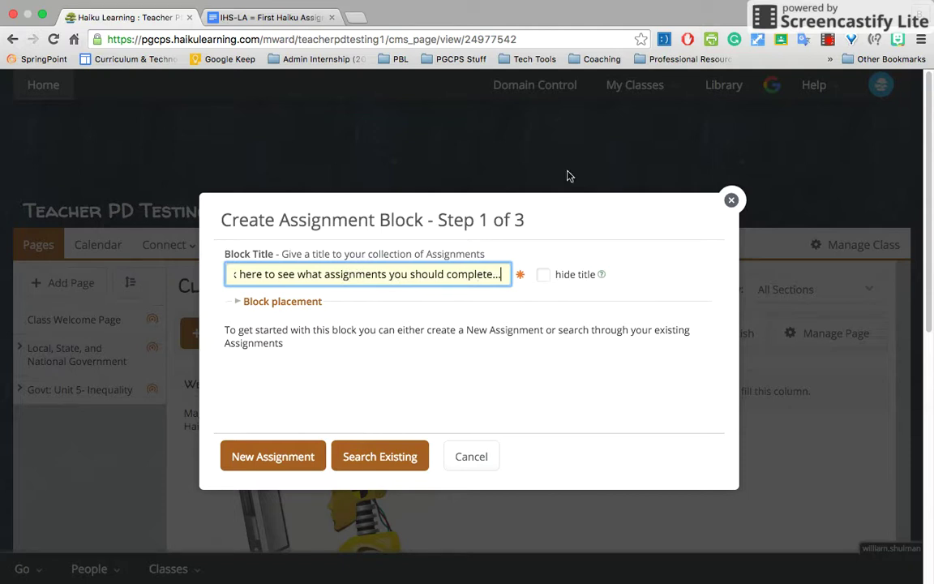
click(562, 277)
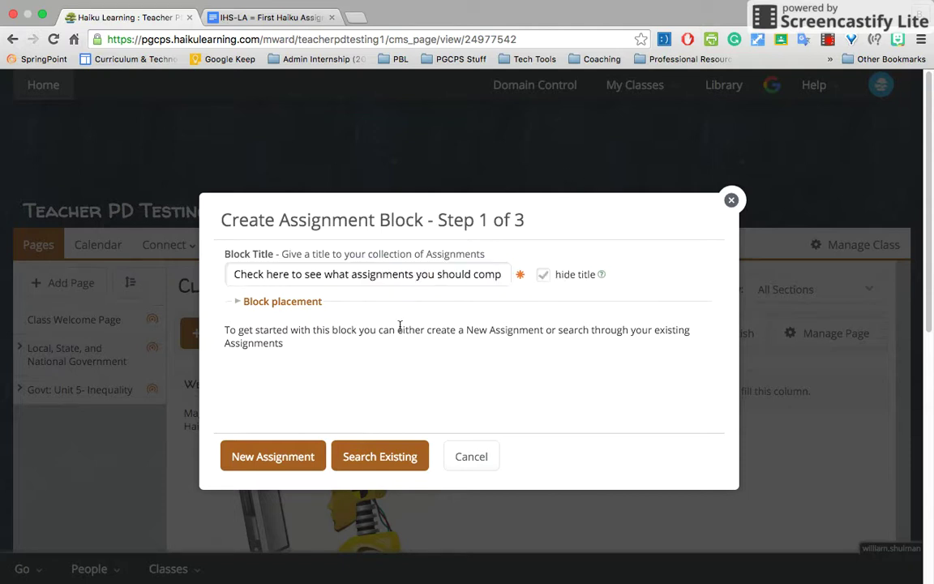
Add the existing First Haiku Assignment to the block and save it
click(284, 302)
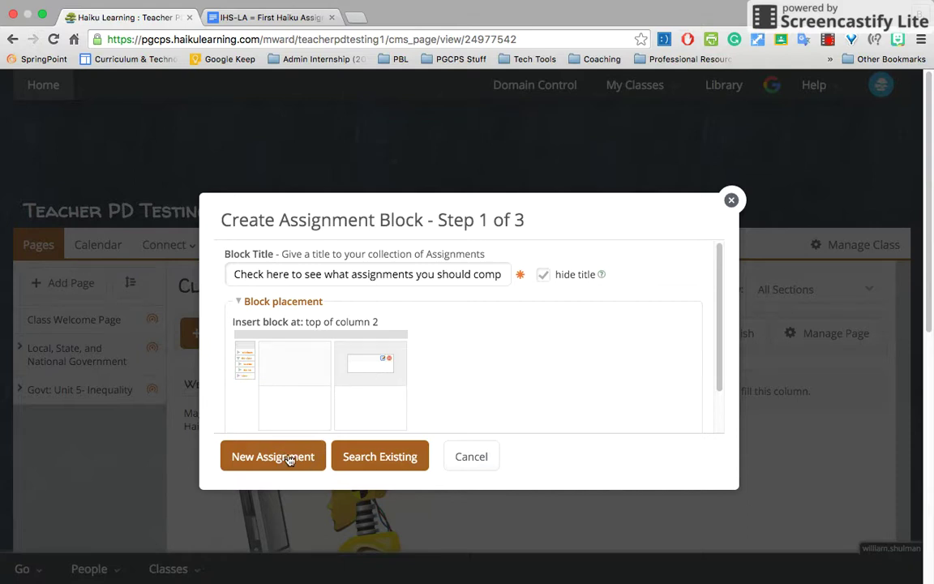
click(395, 447)
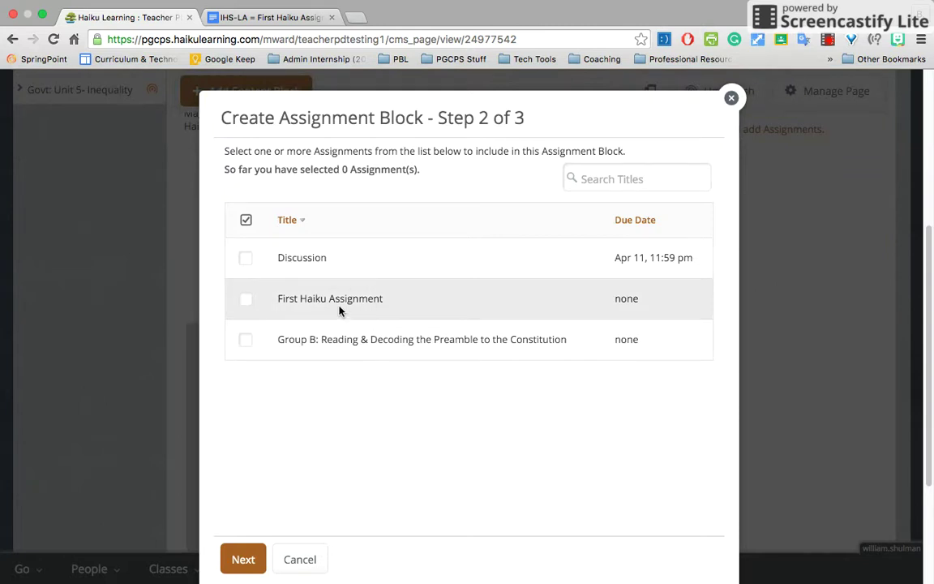
click(248, 302)
click(231, 559)
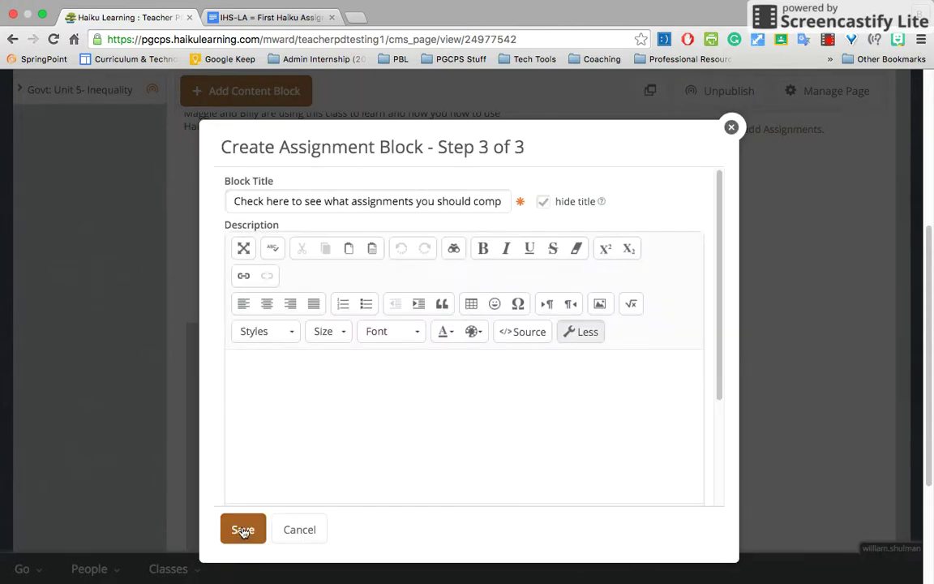
click(243, 530)
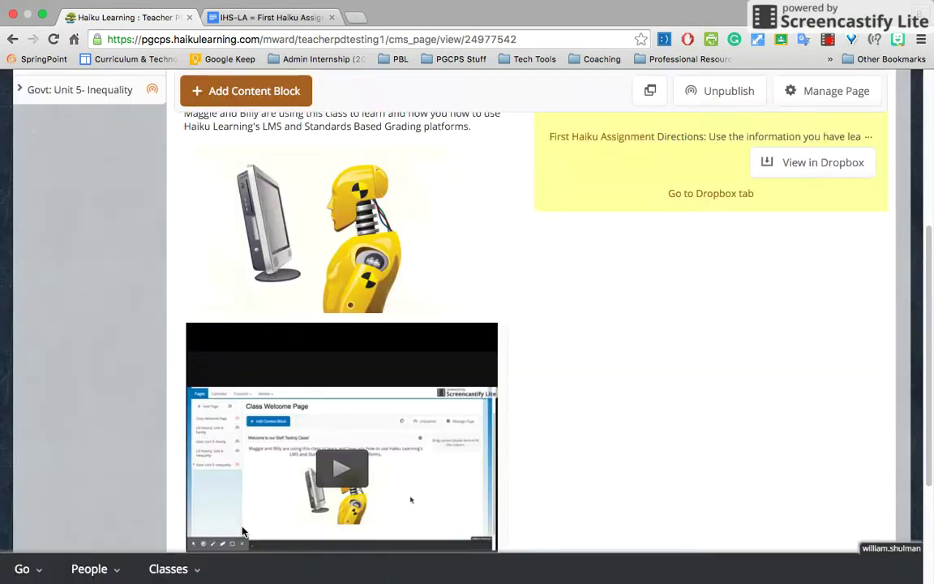
Preview the class as a student from Manage Class
scroll(702, 333, up, 4)
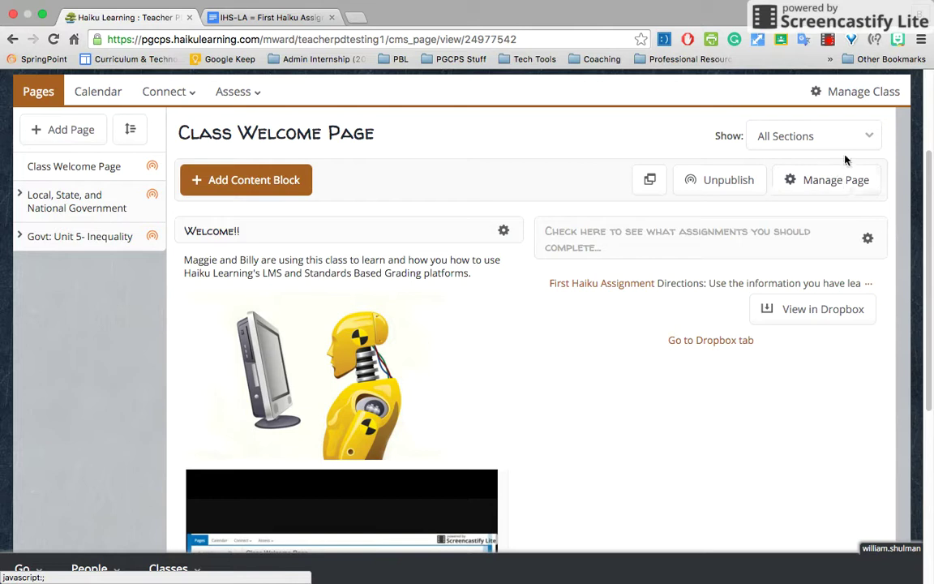
click(847, 92)
click(832, 234)
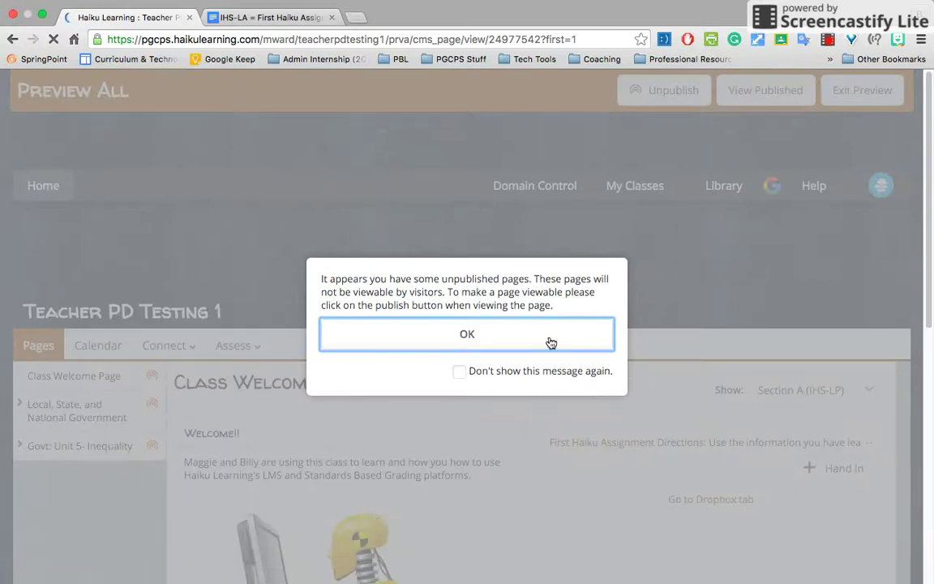
Try handing in First Haiku Assignment, dismiss the preview warning, and exit the student preview
click(550, 342)
scroll(647, 490, down, 4)
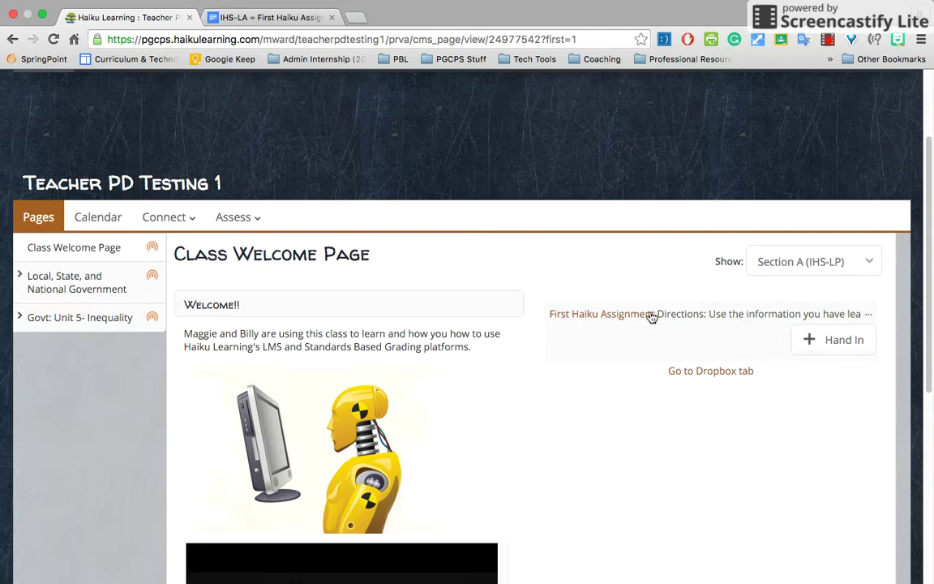
click(821, 341)
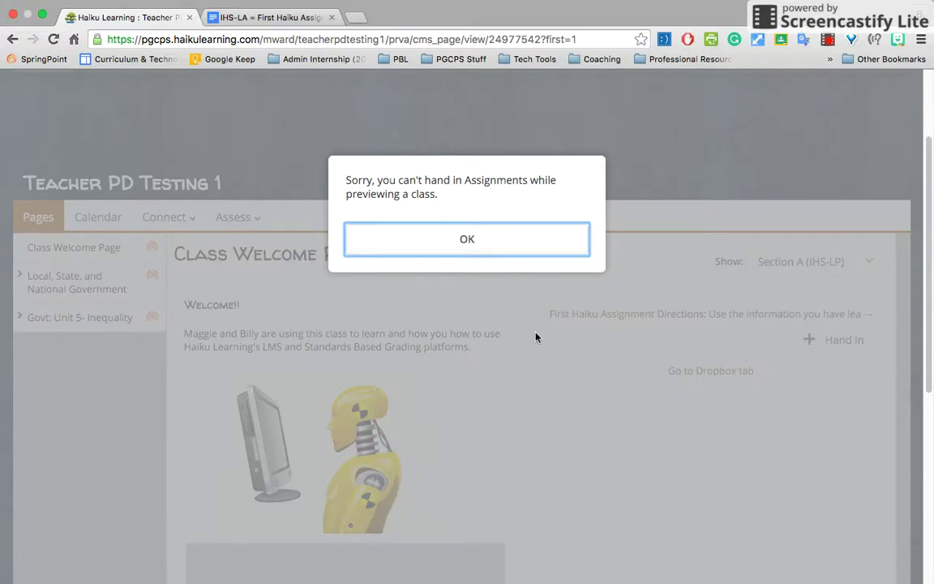
click(486, 250)
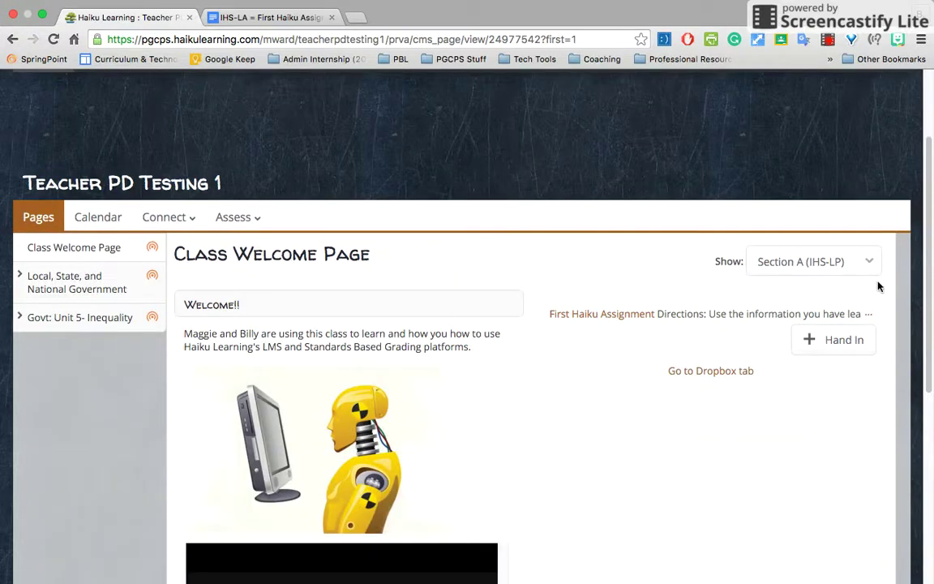
scroll(905, 125, up, 3)
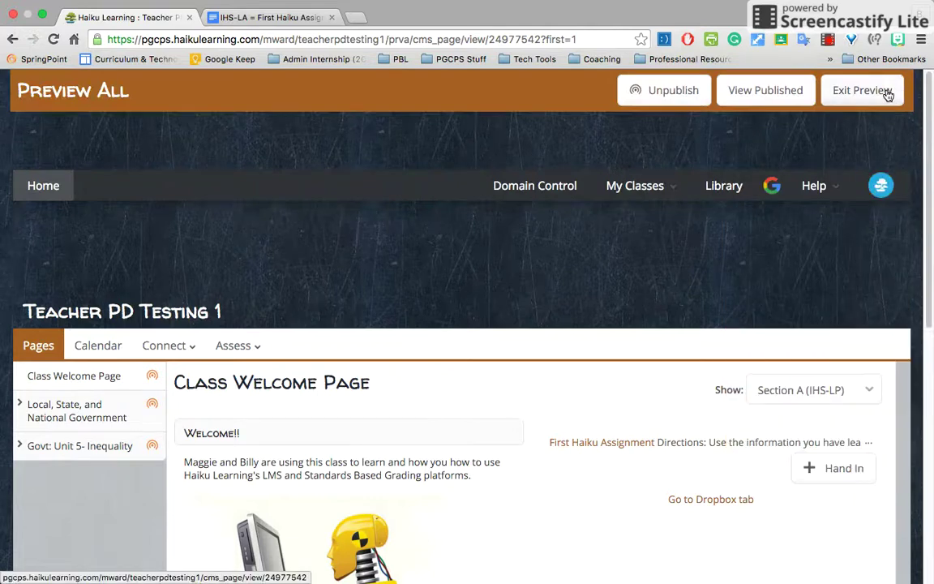
click(888, 95)
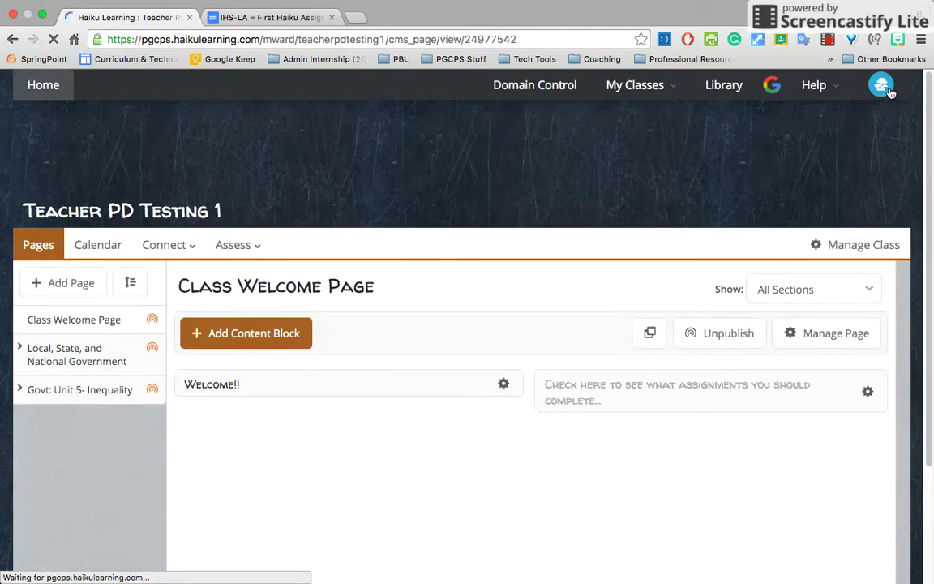
Edit the assignment block to unhide its title and save
click(885, 91)
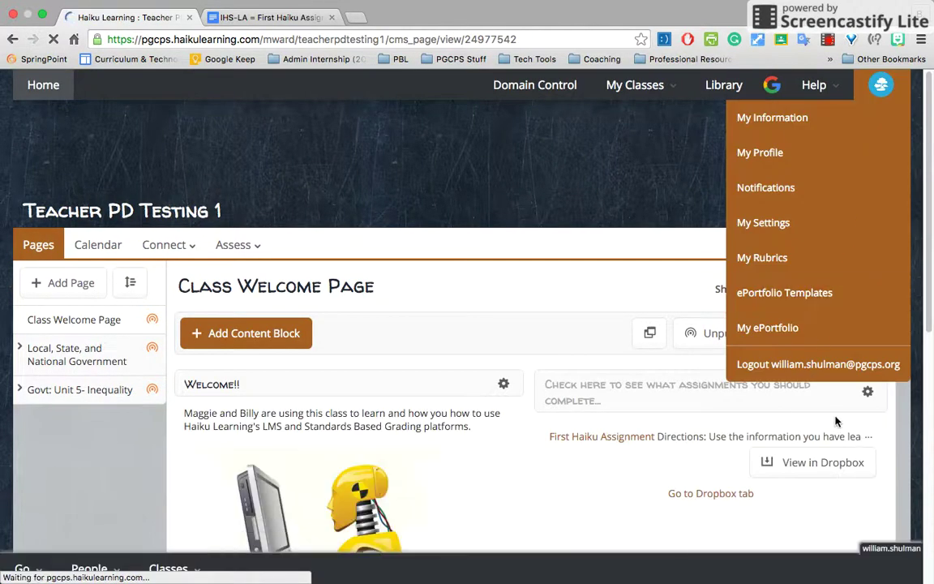
click(869, 398)
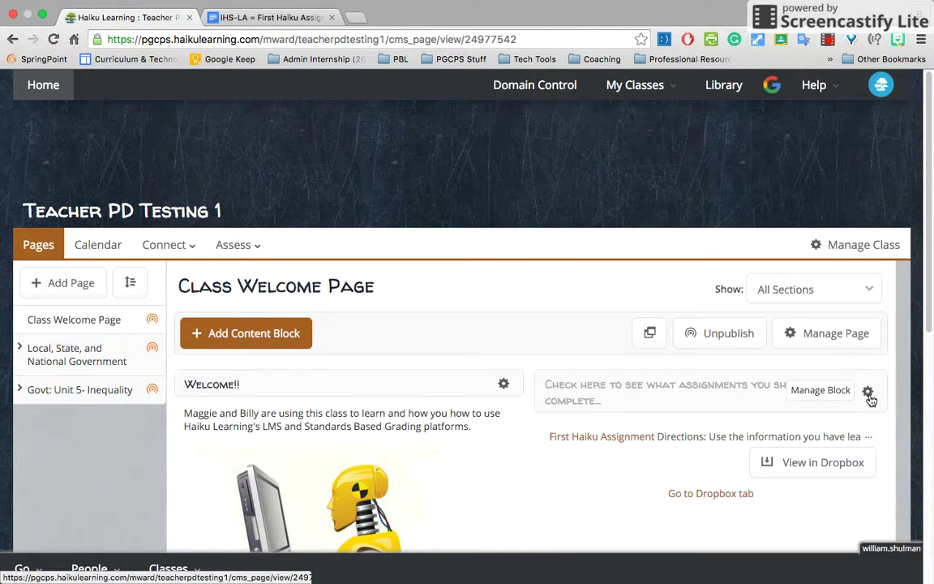
click(868, 396)
click(793, 425)
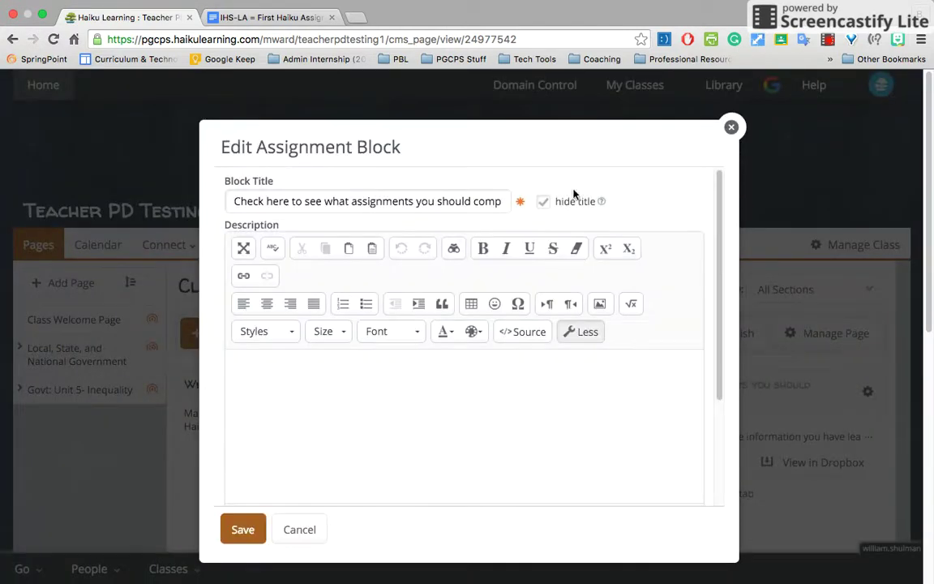
click(240, 531)
scroll(218, 481, down, 3)
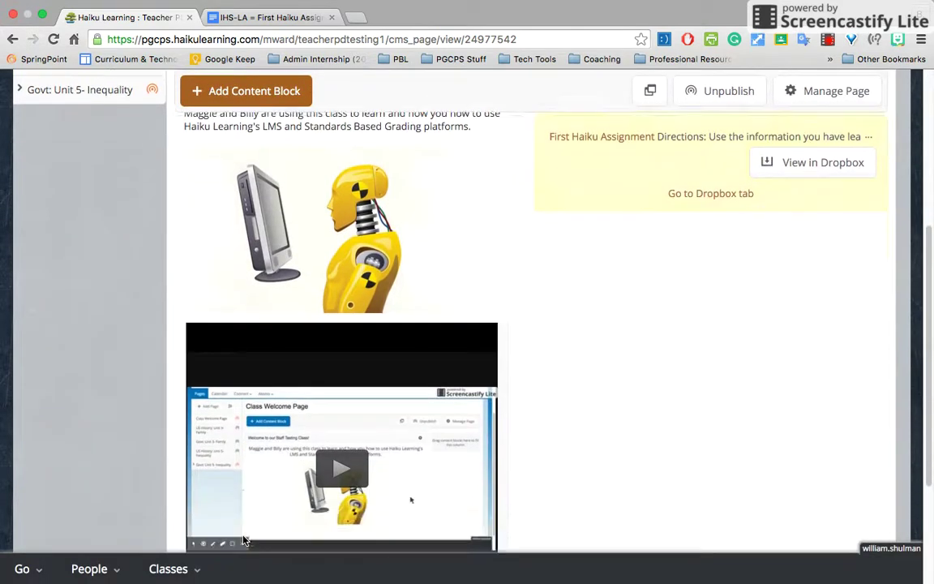
scroll(502, 389, up, 2)
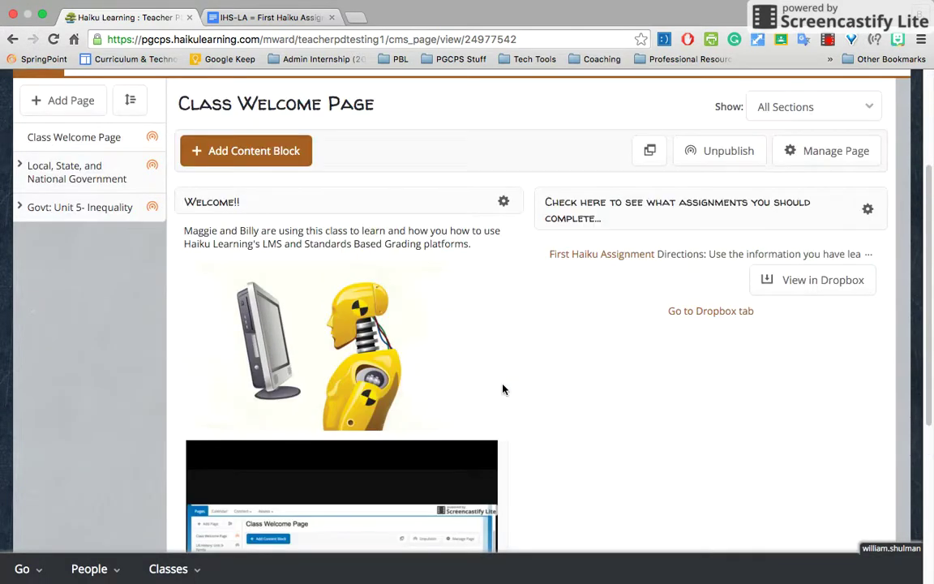